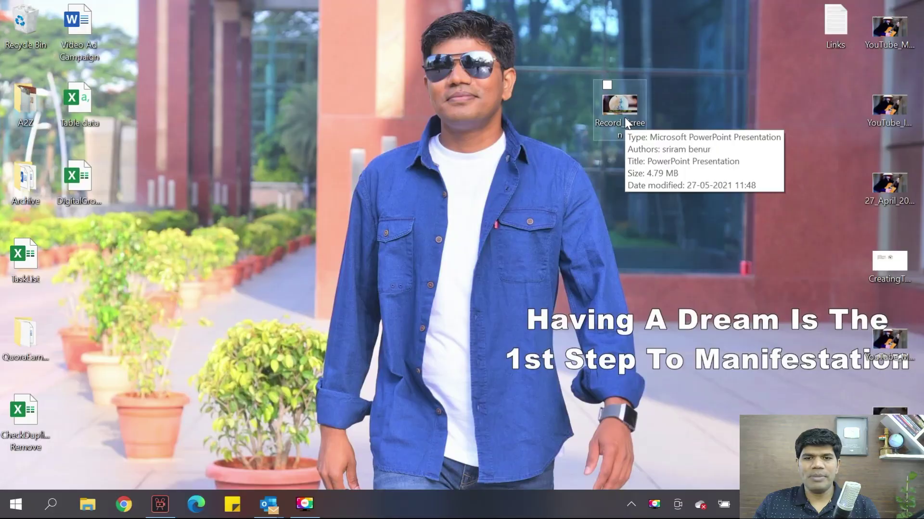
- Open the 'How To Record A PPT - 2021' presentation file from the desktop
double_click(624, 117)
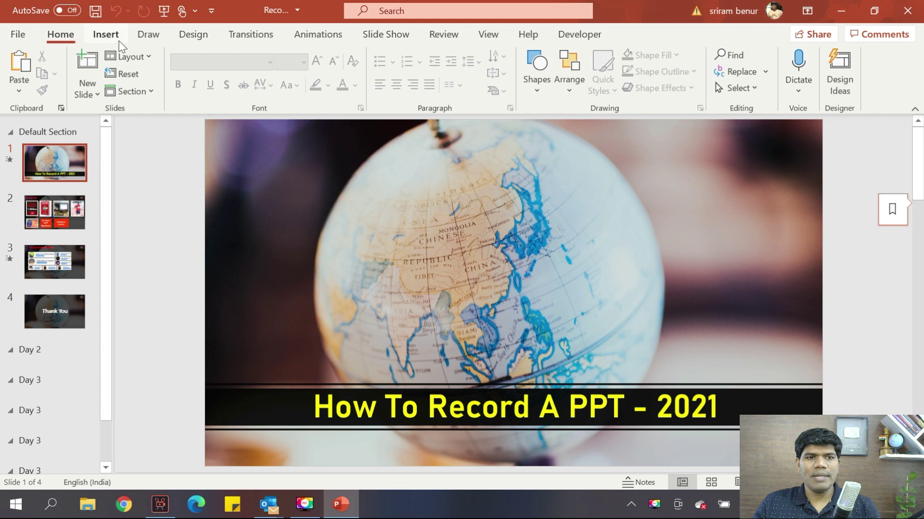
- Show the Slide Show tab's Record Slide Show dropdown with its recording choices
click(395, 37)
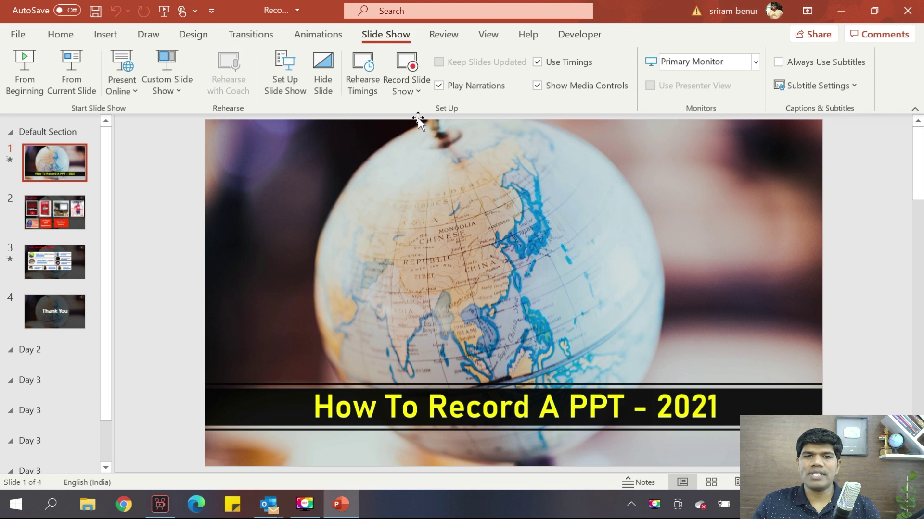
click(418, 92)
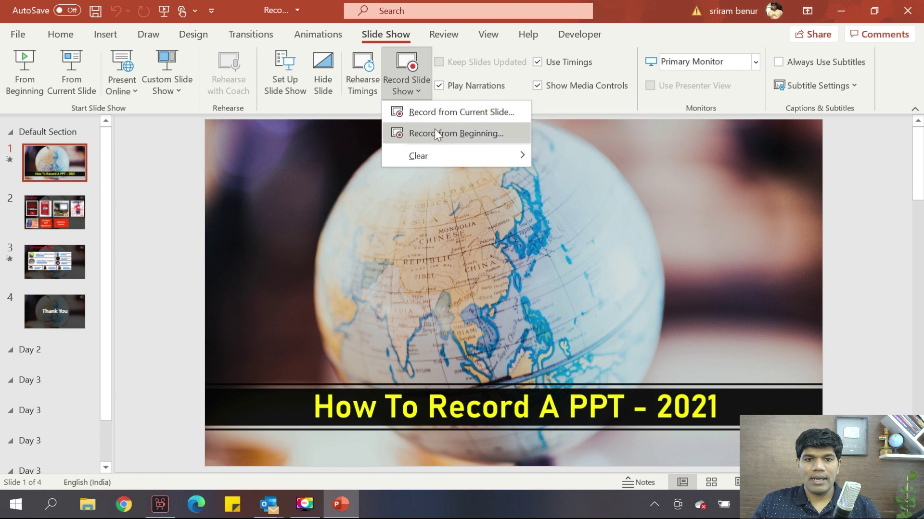
mouse_move(446, 157)
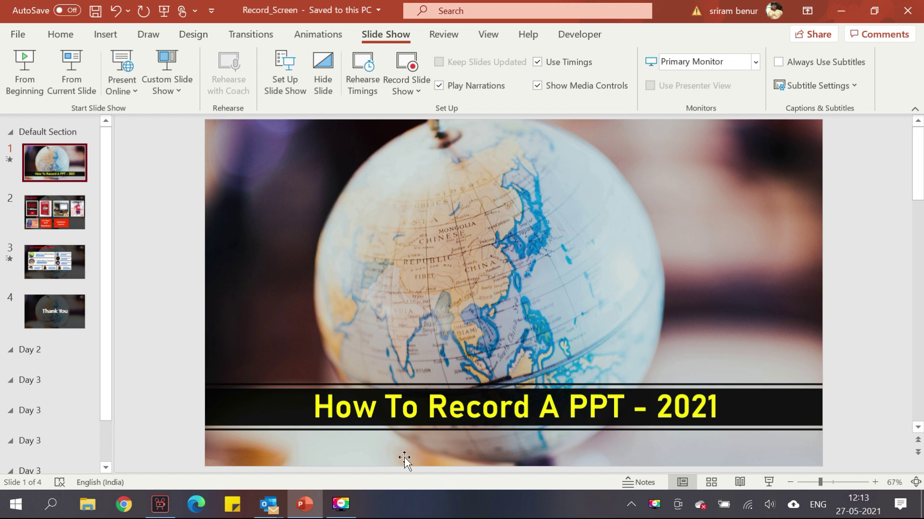
click(416, 90)
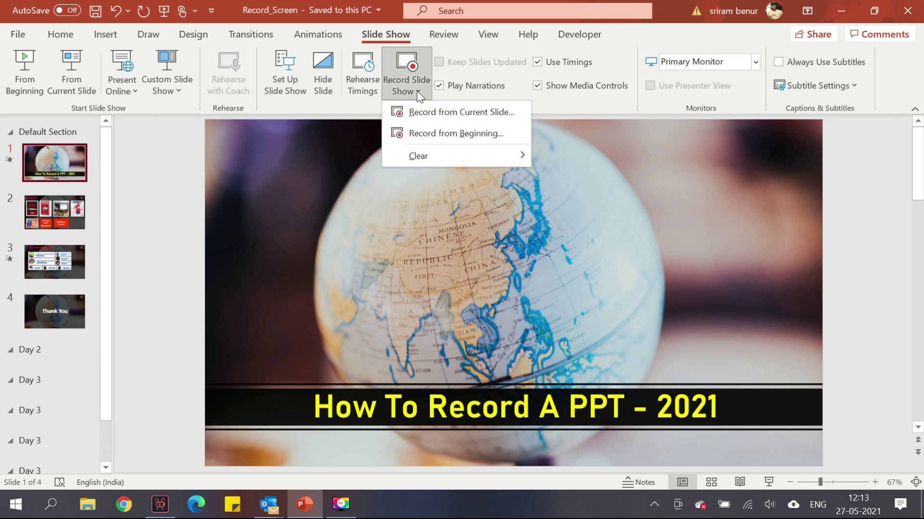
- Start recording from the beginning and toggle the webcam preview off and back on
click(451, 137)
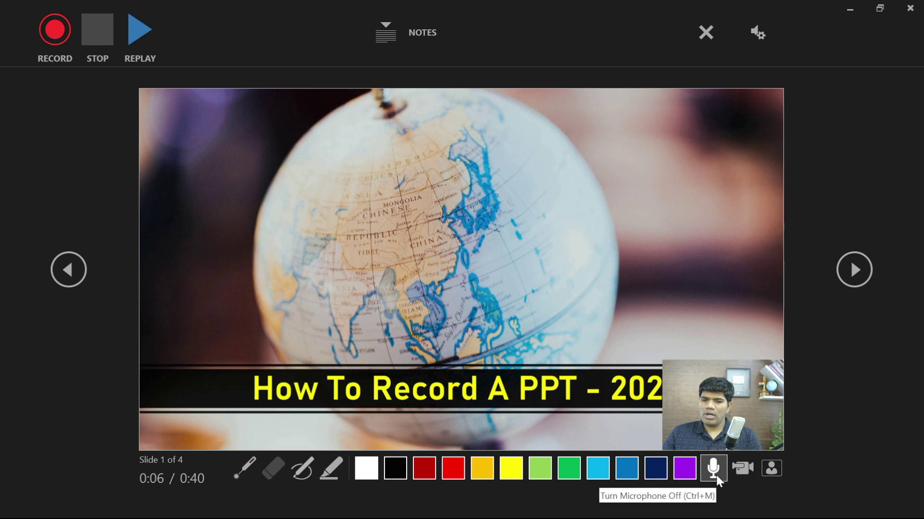
click(772, 469)
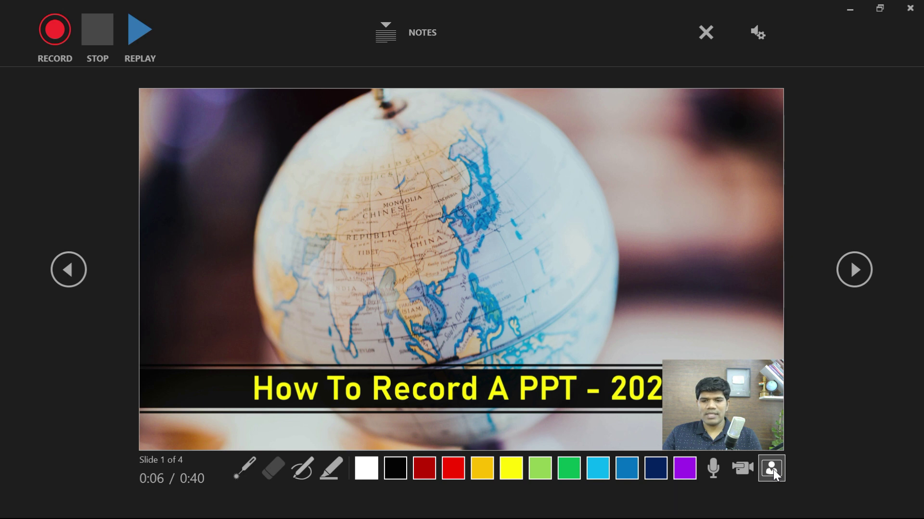
click(773, 470)
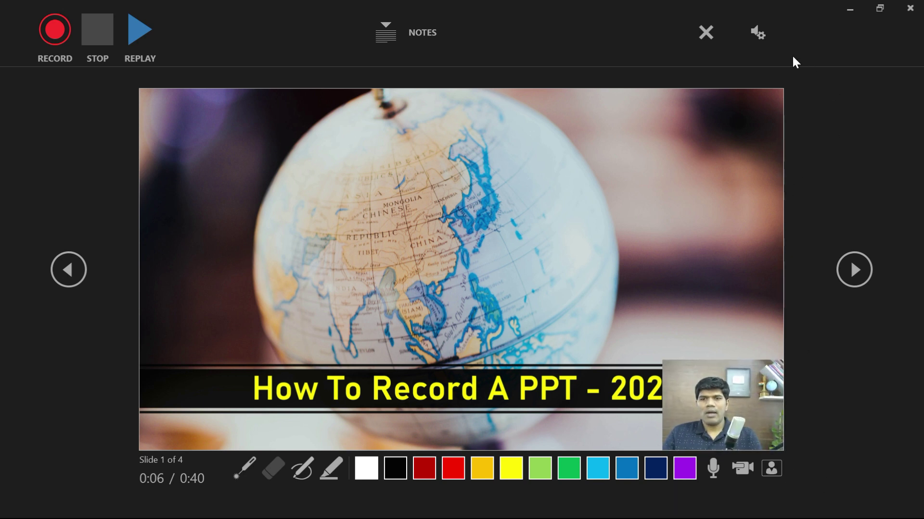
- Check the MIC_TEST microphone and Logitech HD Webcam C310 camera settings, then pick an ink tool
click(762, 36)
mouse_move(824, 85)
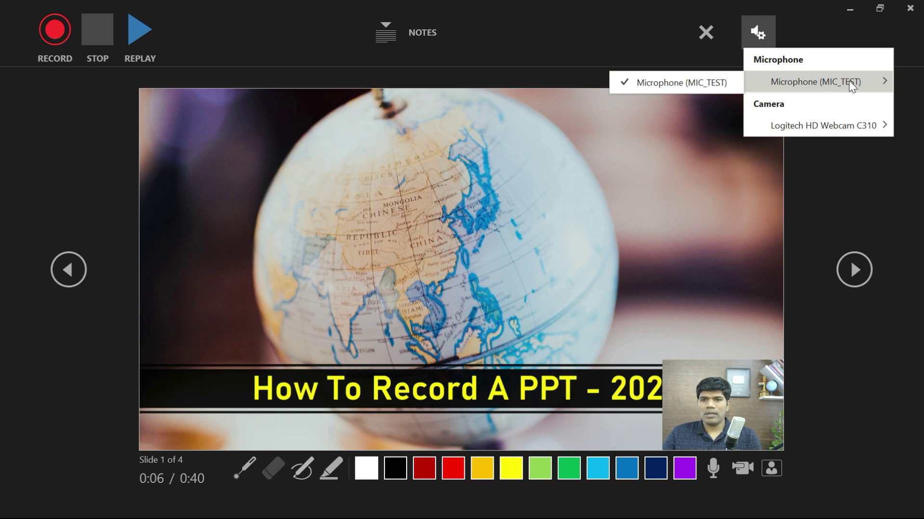
mouse_move(818, 127)
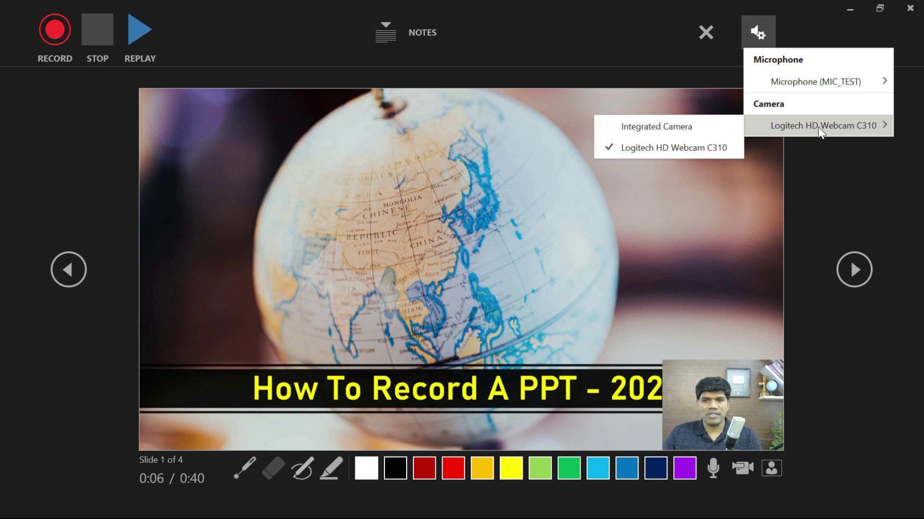
click(836, 163)
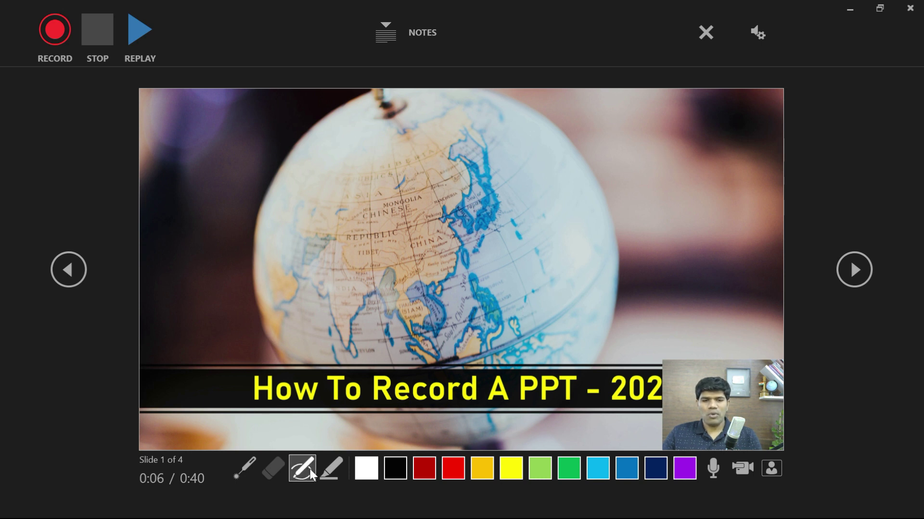
click(244, 468)
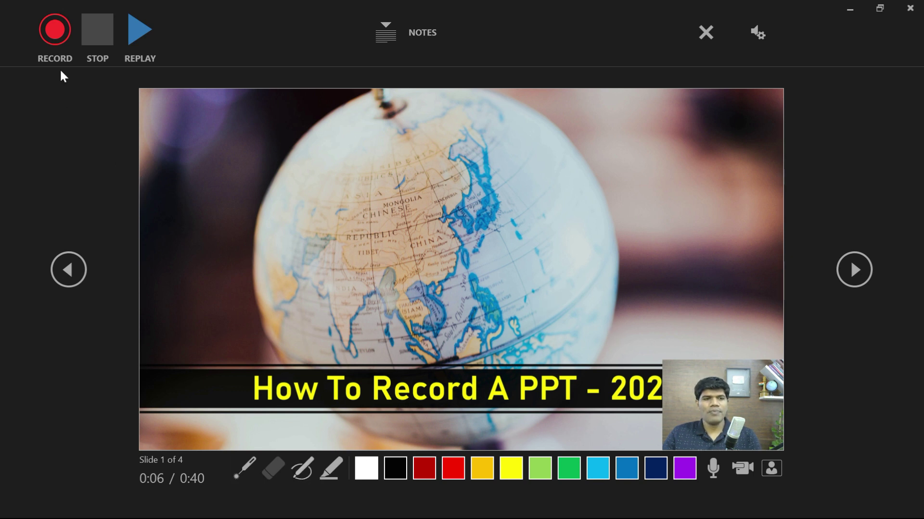
- Record narration through About Me, Our YouTube Channels and Thank You, then pause
click(52, 34)
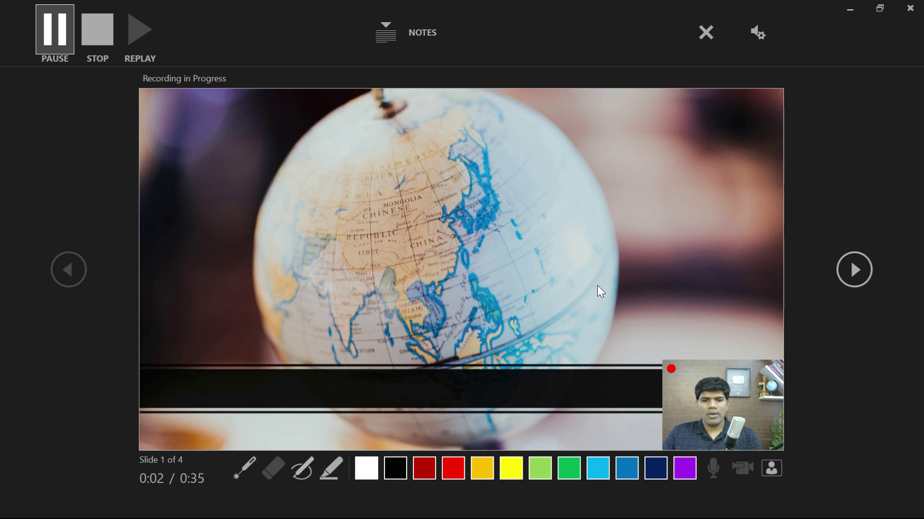
click(855, 272)
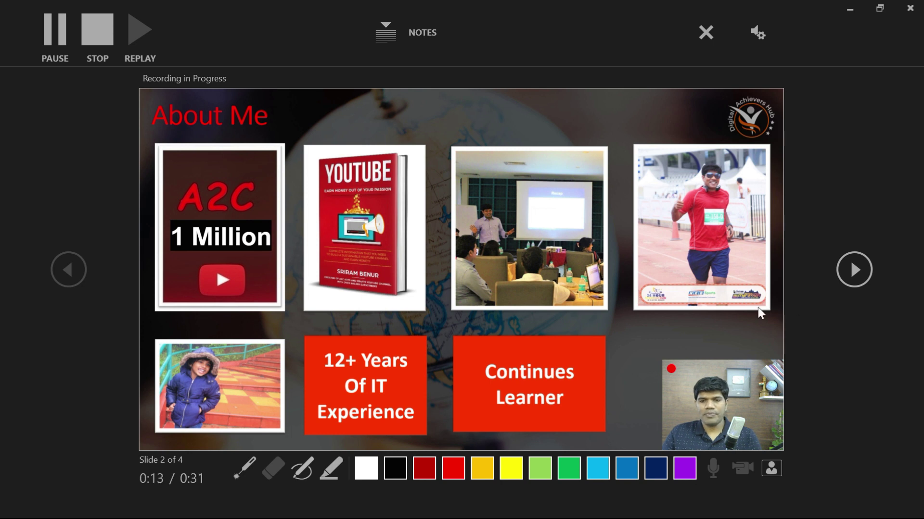
click(863, 270)
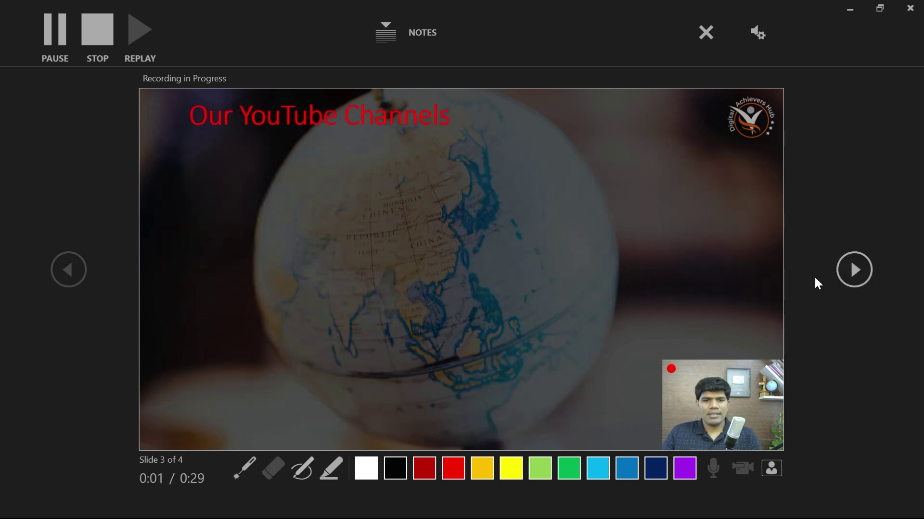
click(856, 274)
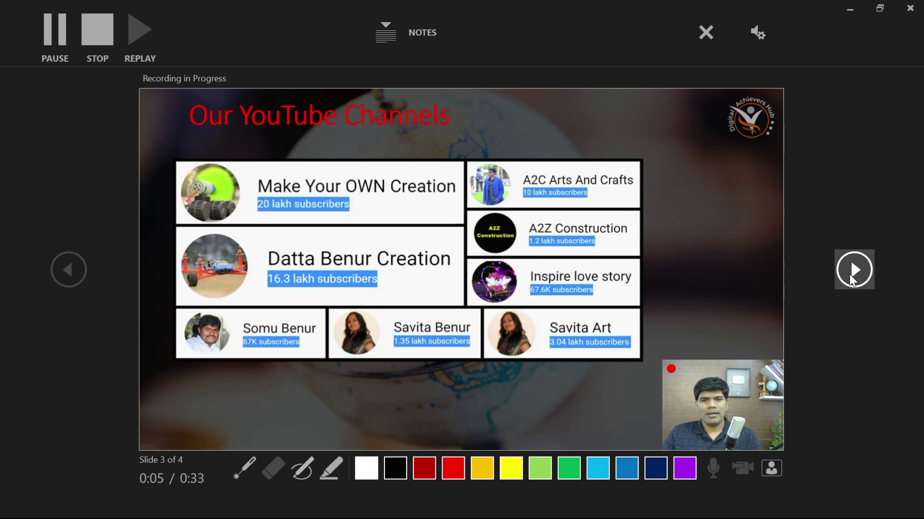
click(849, 274)
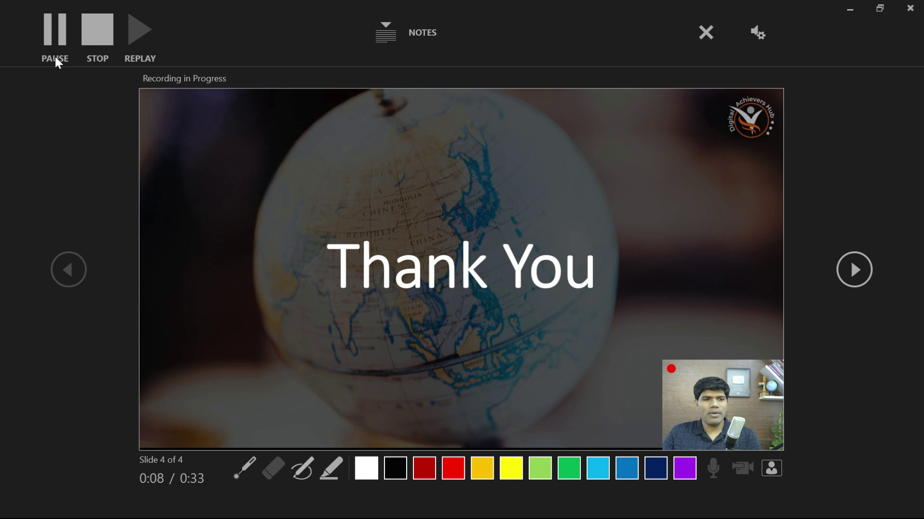
click(56, 40)
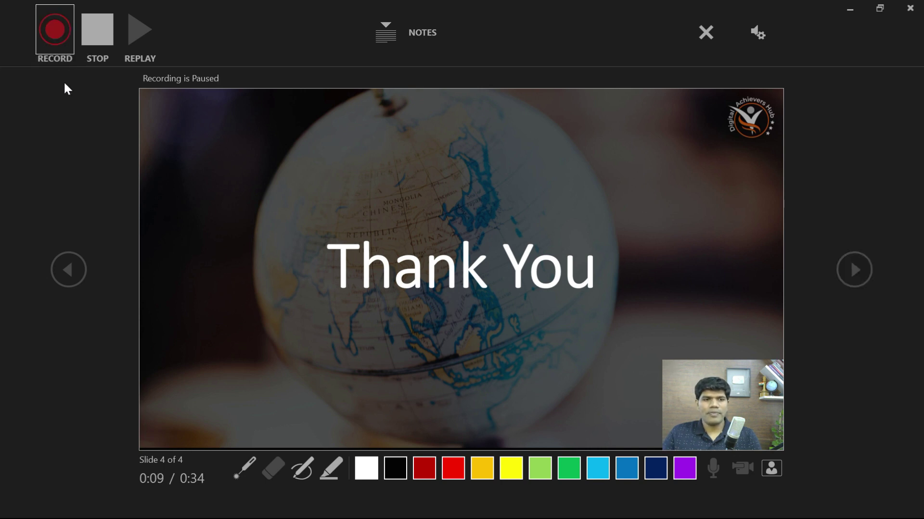
- Resume and stop the recording on the Thank You slide, then close the recorder window
click(60, 37)
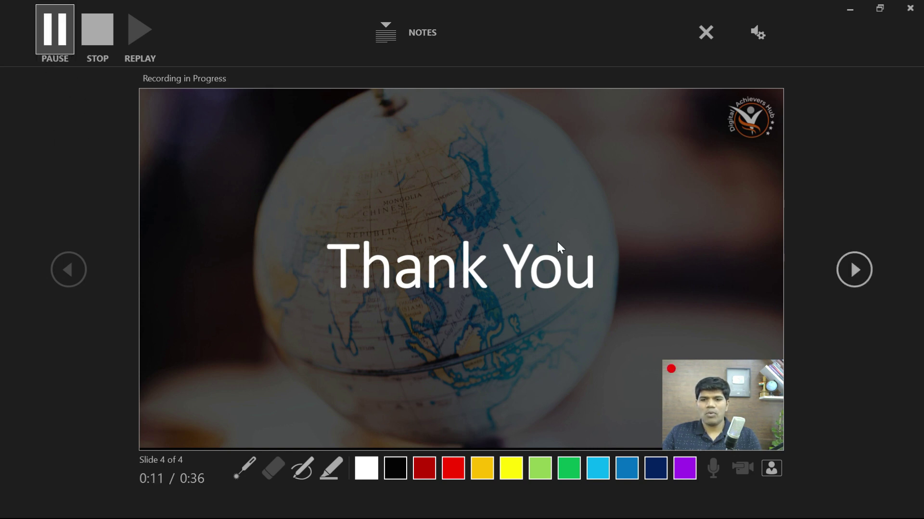
click(107, 39)
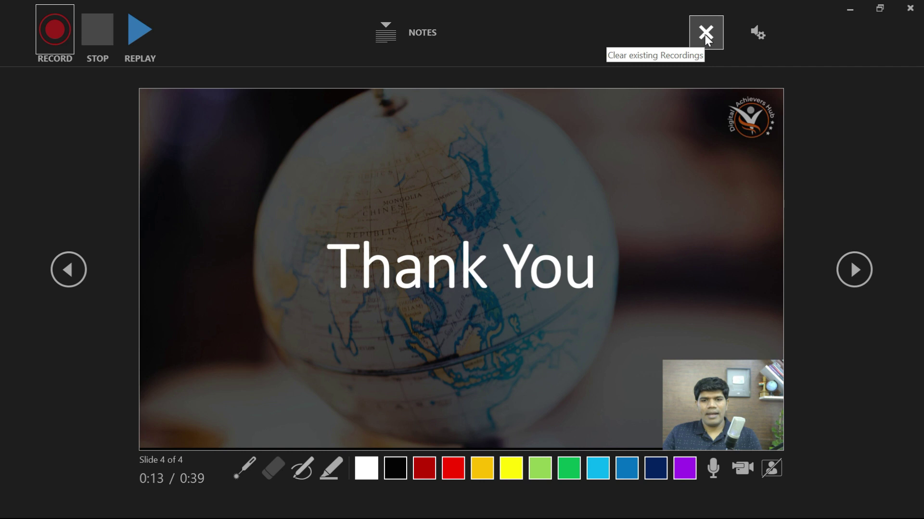
click(911, 10)
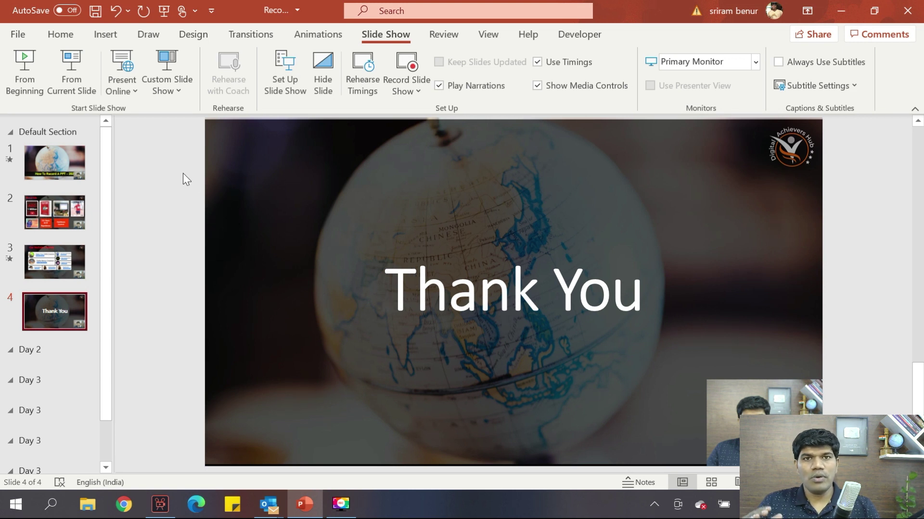
- Save As 'Record_Screen_Video' in MPEG-4 Video (*.mp4) format on the Desktop
click(22, 36)
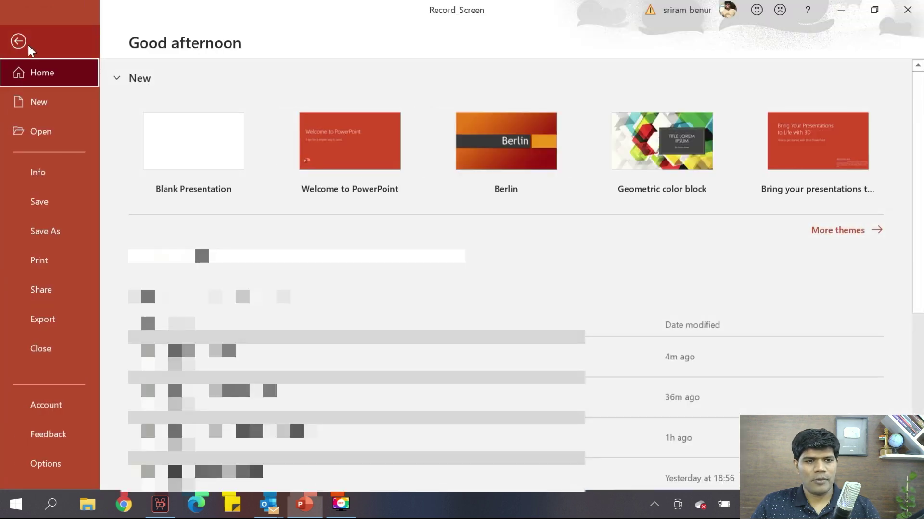
click(46, 232)
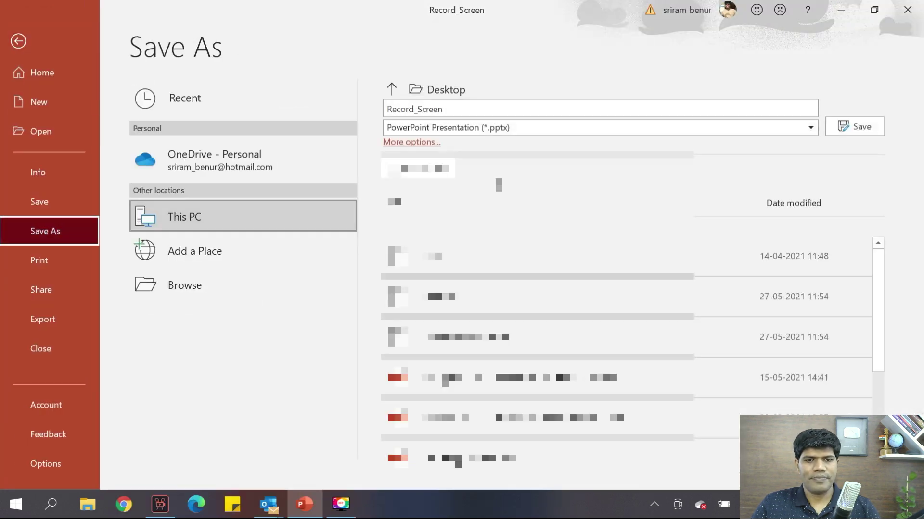
click(462, 110)
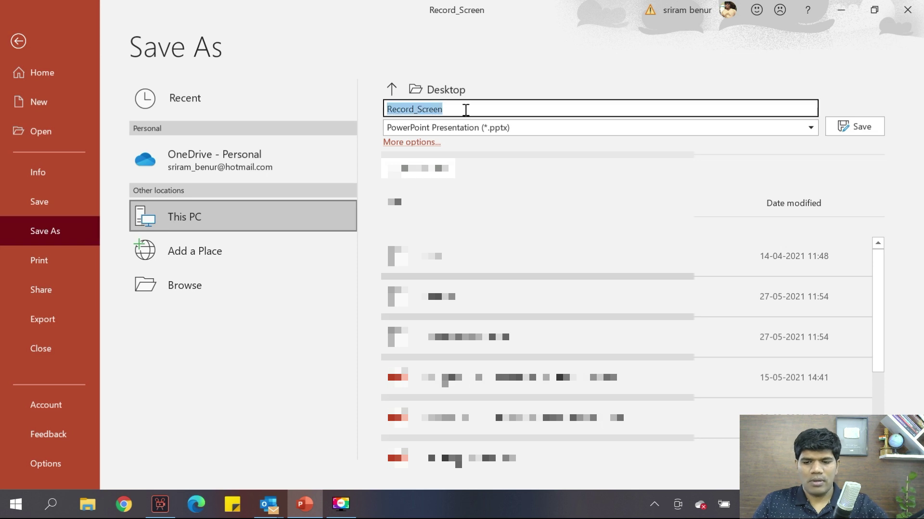
click(465, 110)
text(_Video)
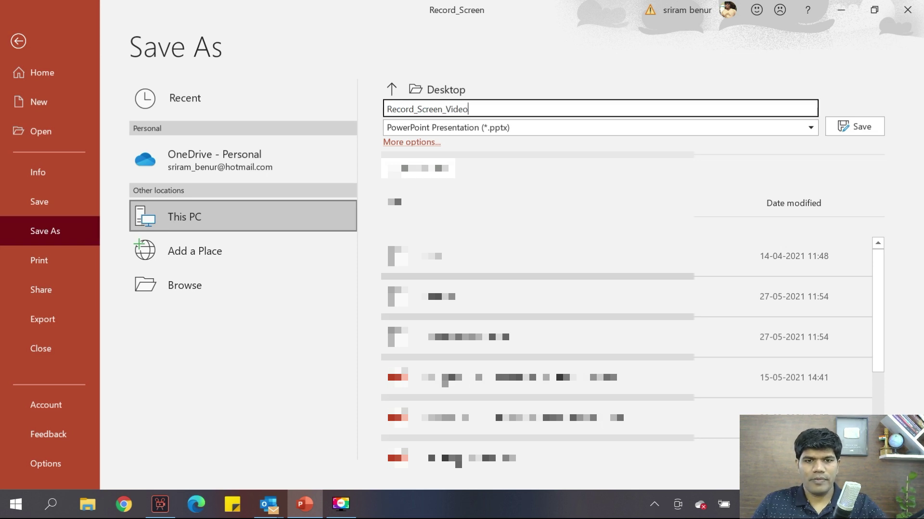
click(609, 127)
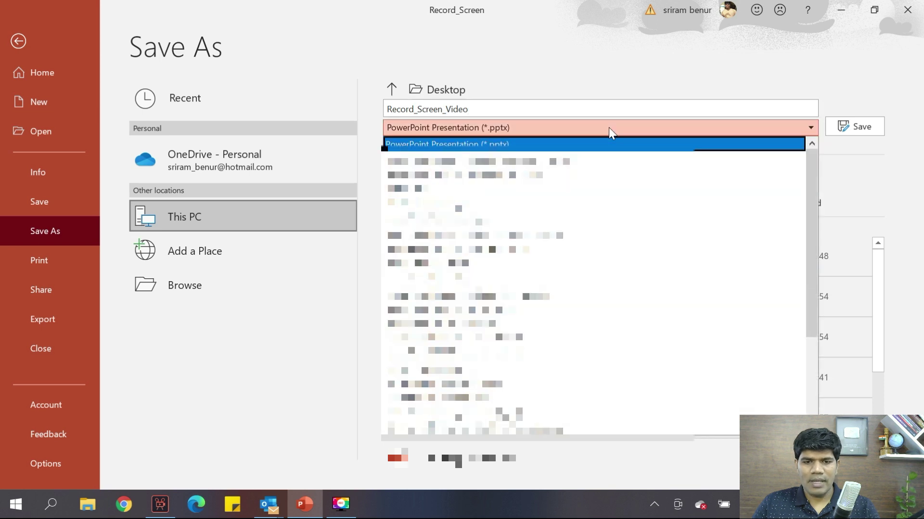
click(505, 370)
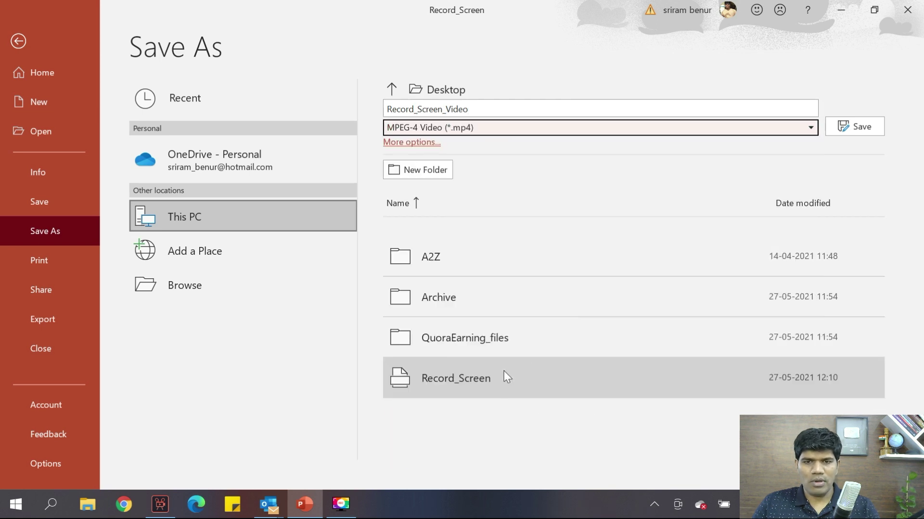
click(861, 127)
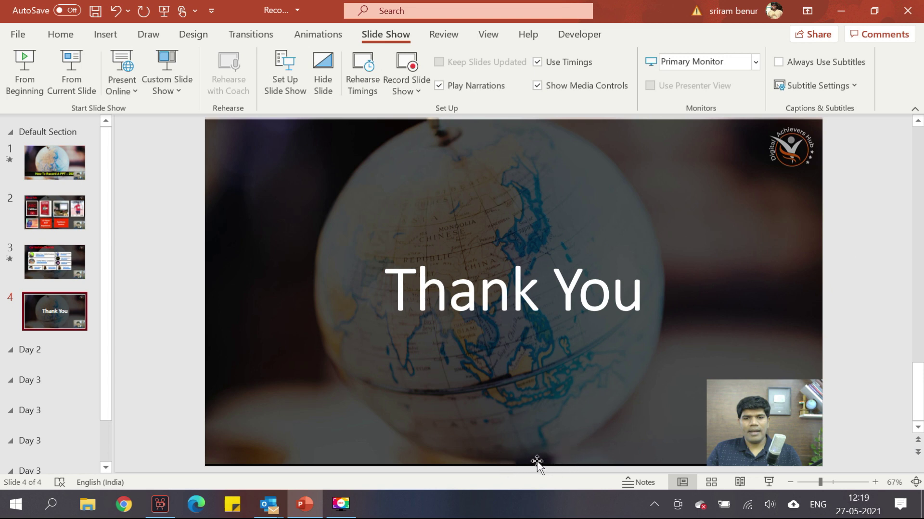
- Show the desktop, drag the Record_Screen_Video icon into view, and play it in Films & TV
key(super+d)
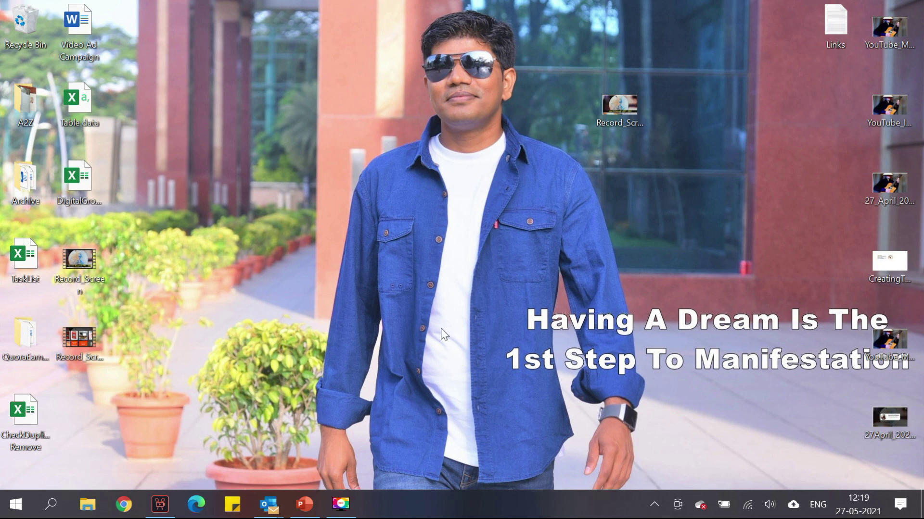
drag(89, 345, 340, 197)
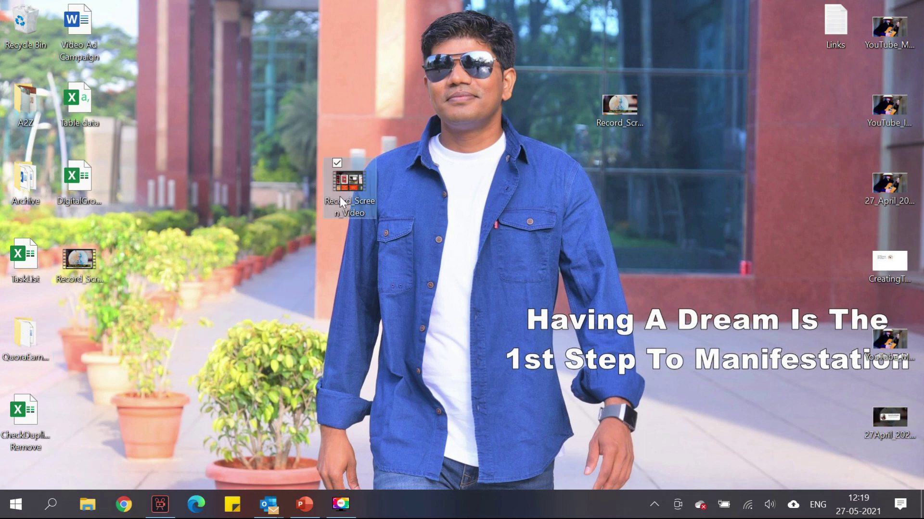
mouse_move(348, 213)
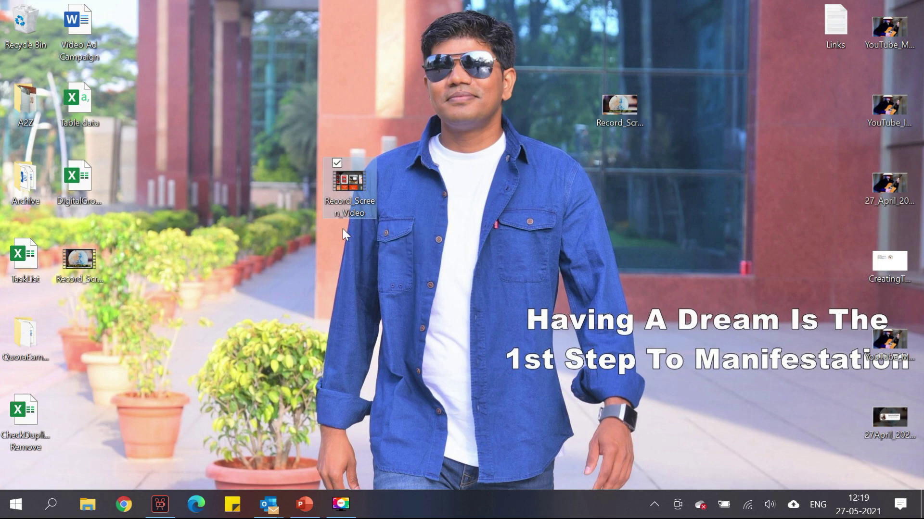
double_click(348, 182)
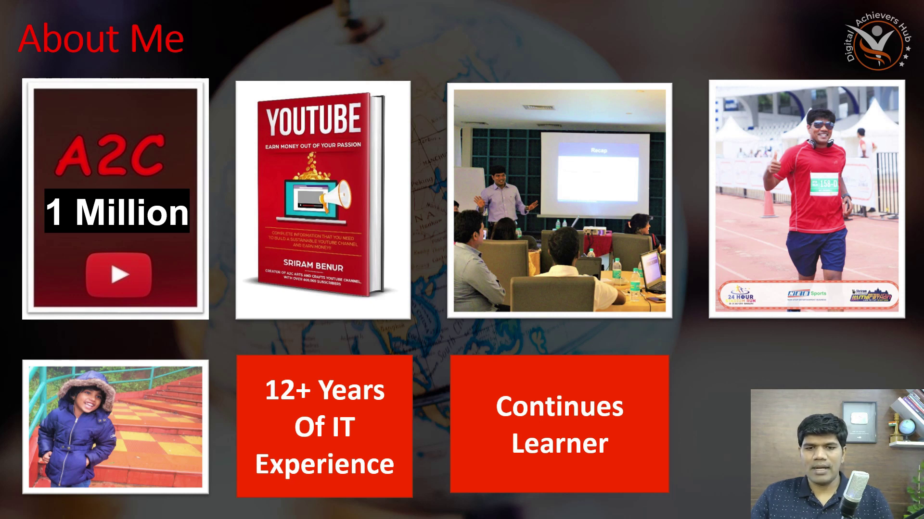
- Pause the Record_Screen_Video playback in Films & TV
click(463, 479)
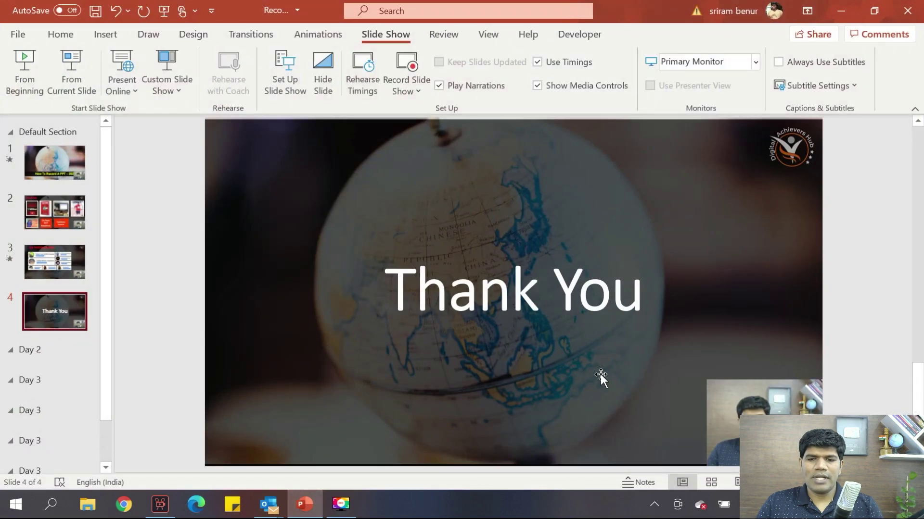
- Drag the Thank You slide's webcam video to the top-right corner and show the Record Slide Show Clear options
mouse_move(779, 413)
click(759, 407)
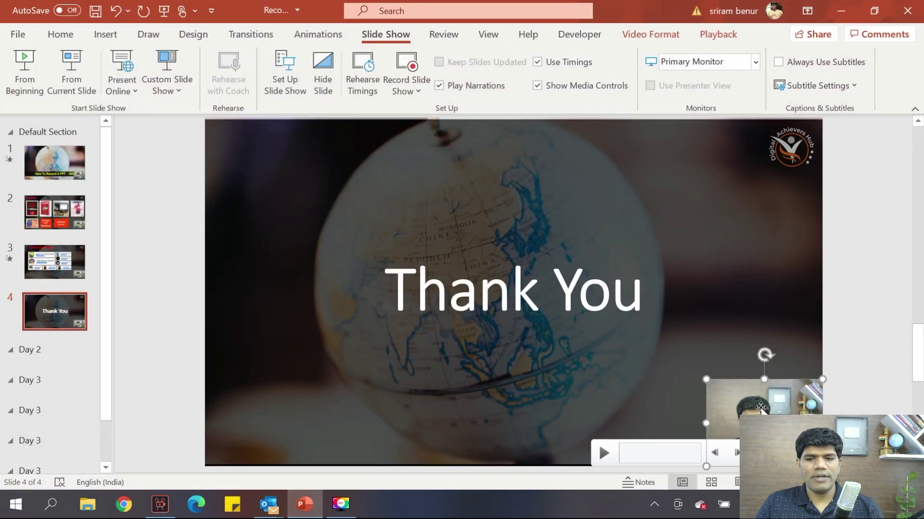
drag(759, 408, 757, 150)
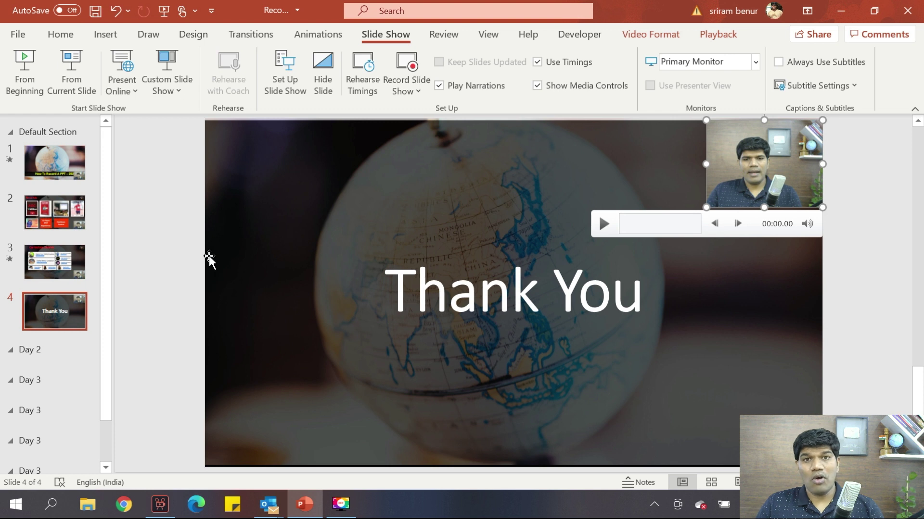
click(419, 90)
mouse_move(436, 154)
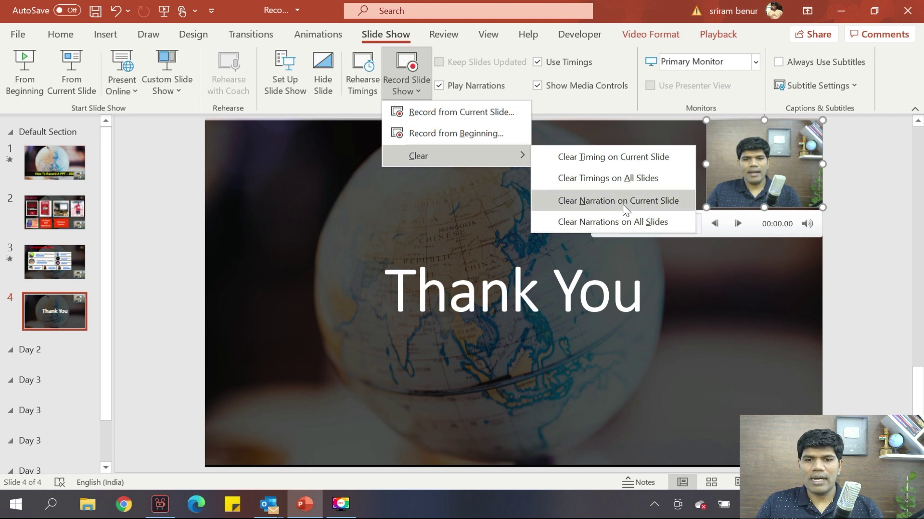
- Clear narrations on all slides and check slides 1–4 to confirm the webcam videos are gone
click(609, 221)
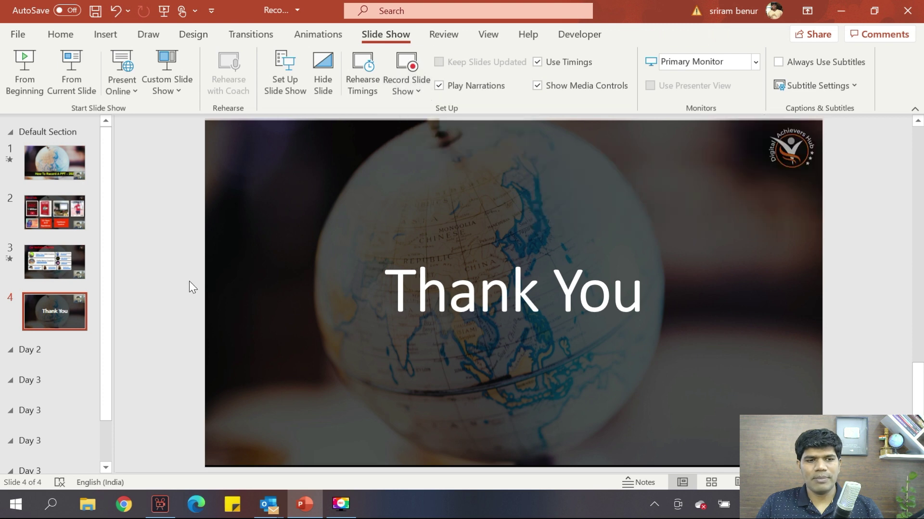
click(69, 169)
click(68, 212)
click(71, 260)
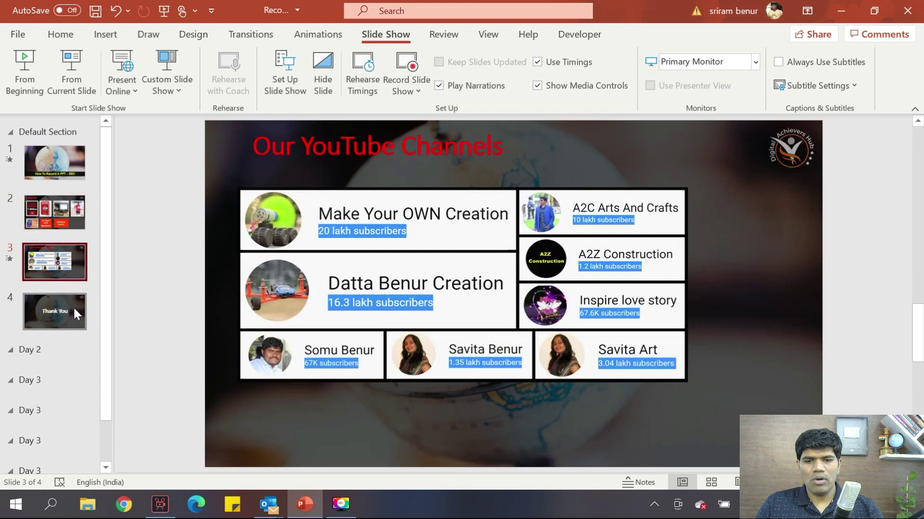
click(73, 306)
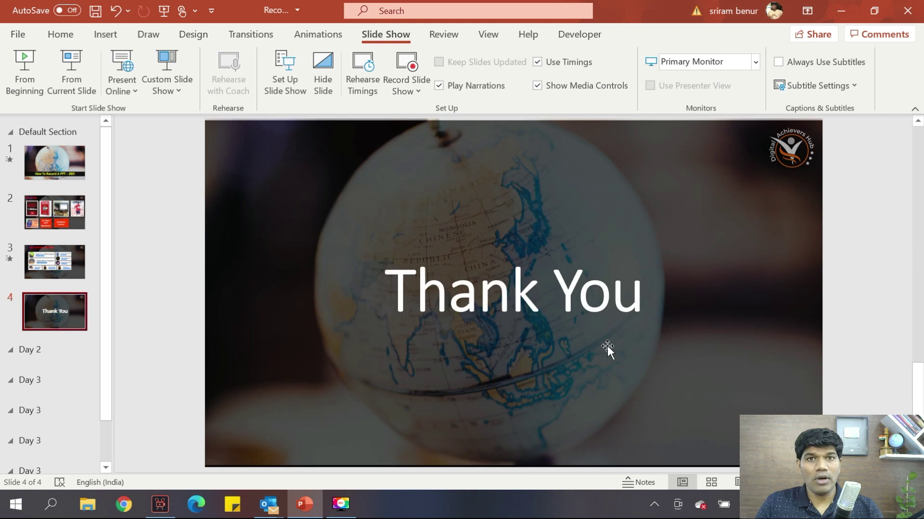